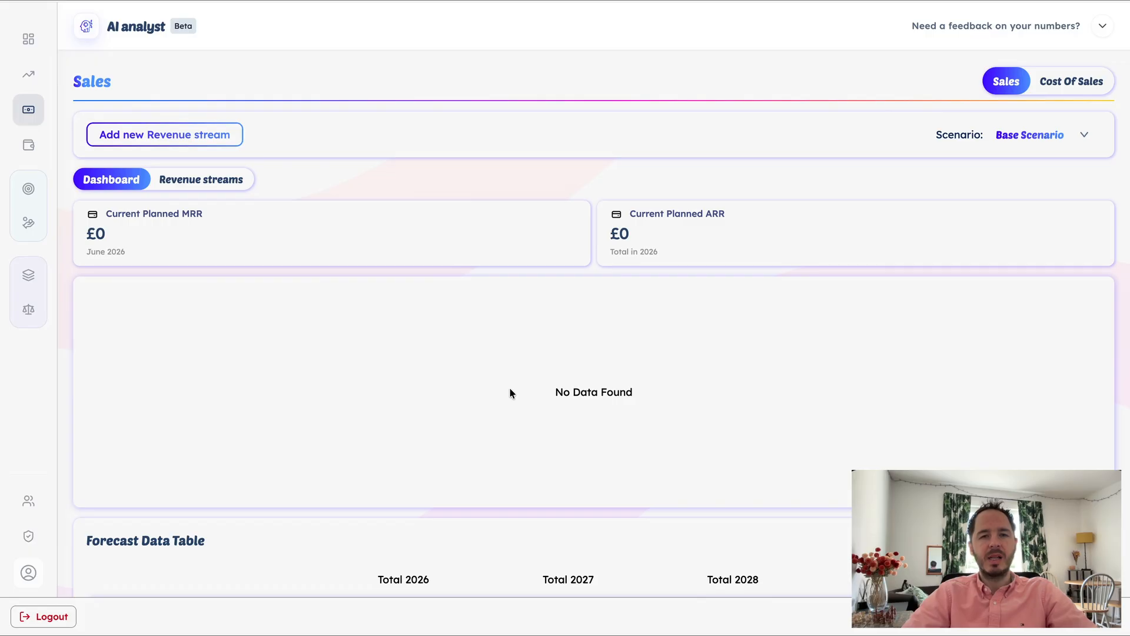
Open the list for adding a revenue stream and enter "new revenue" as a custom stream name
left_click(207, 139)
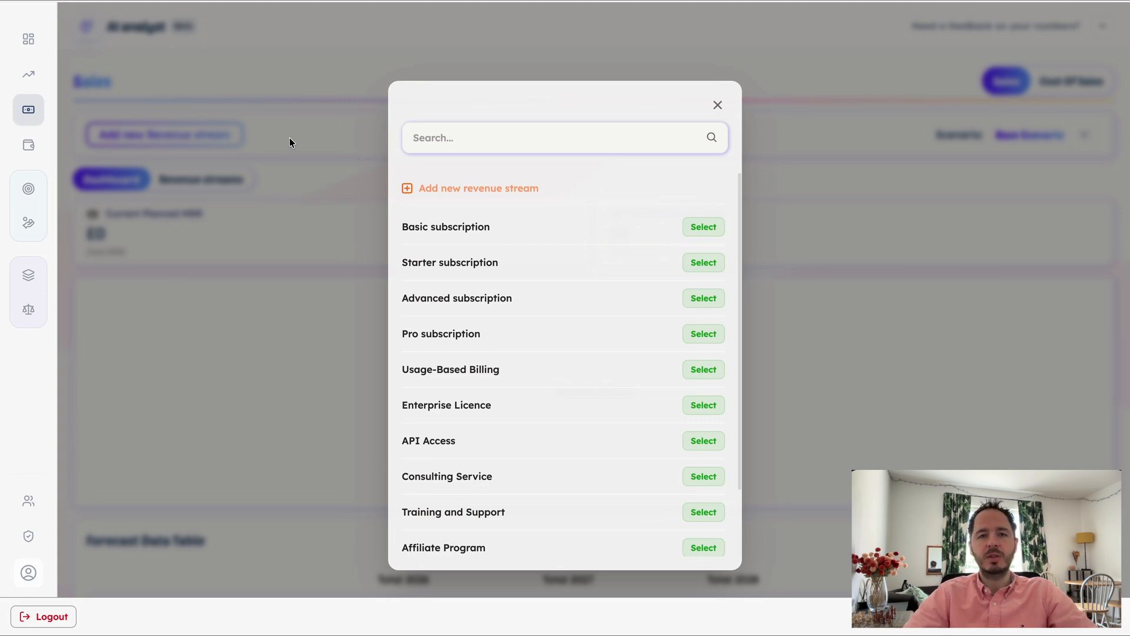
left_click(438, 187)
type("new re")
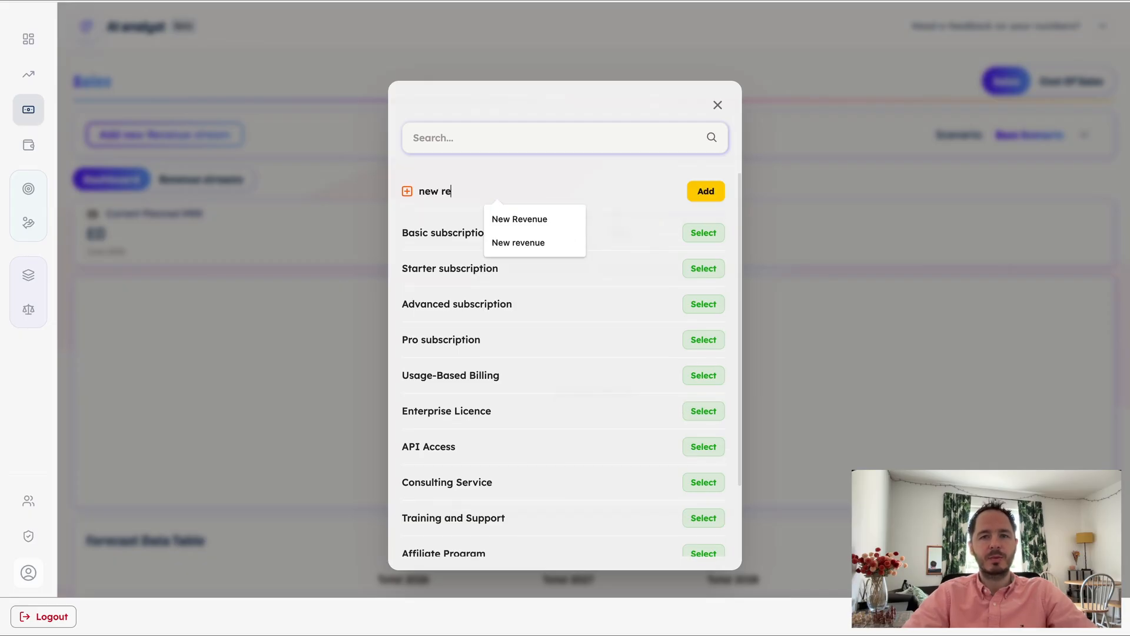
type("venue")
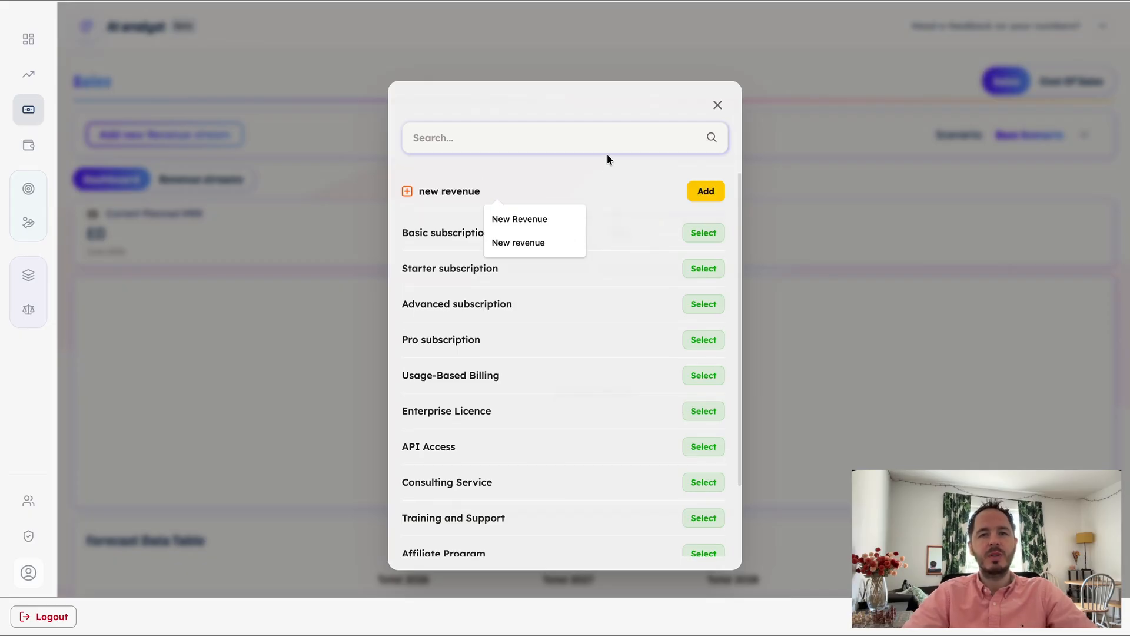
left_click(616, 168)
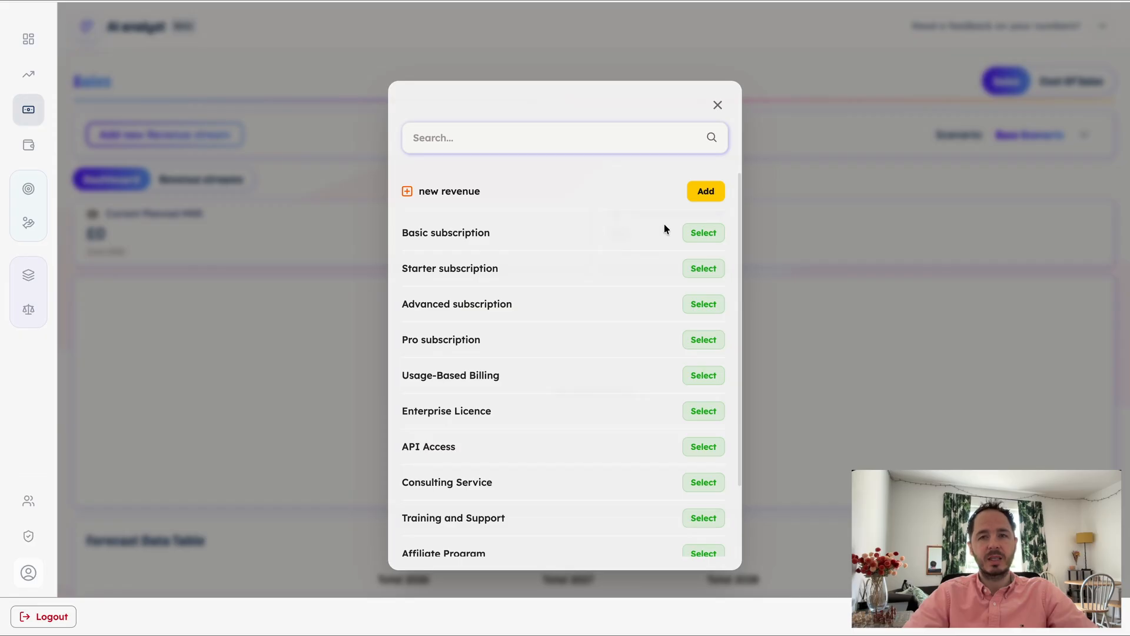
Choose Basic subscription as the revenue stream and set its first occurrence to 1st Jun 2026
left_click(705, 234)
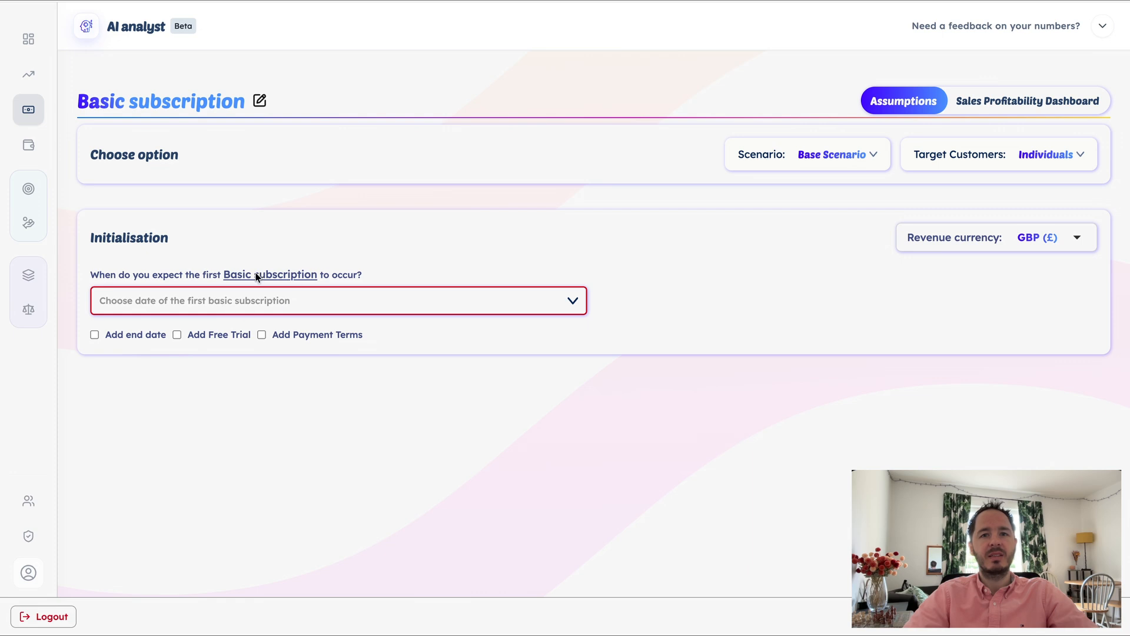
left_click(260, 302)
left_click(630, 341)
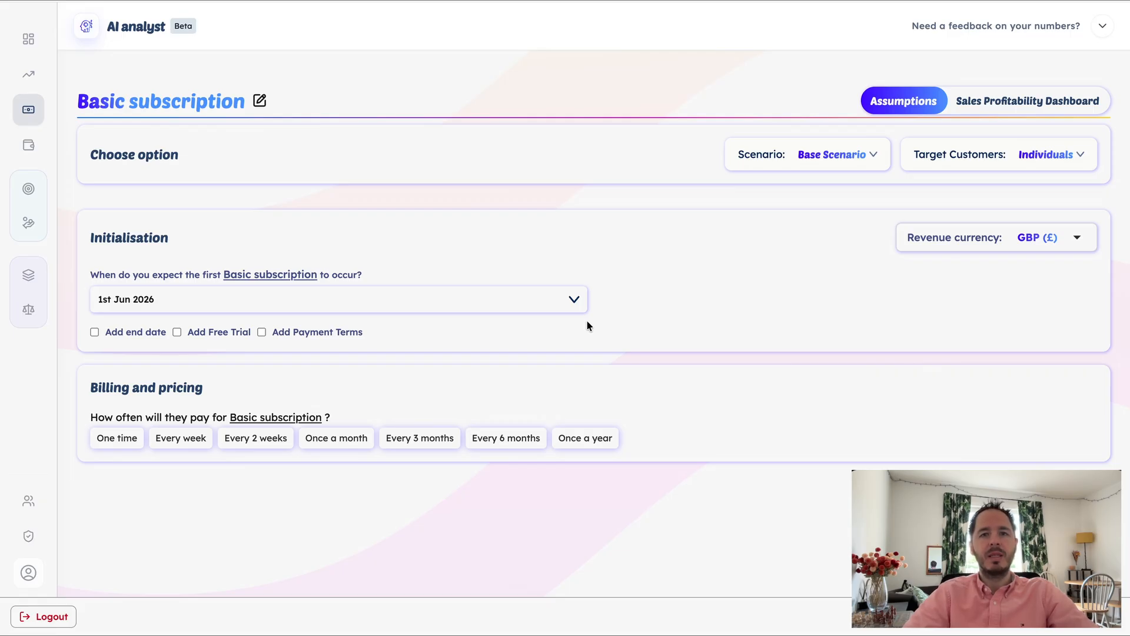
Set Basic subscription billing to once a month and the amount charged to £23 for each of Years 1 to 5
scroll(586, 321, "down", 2)
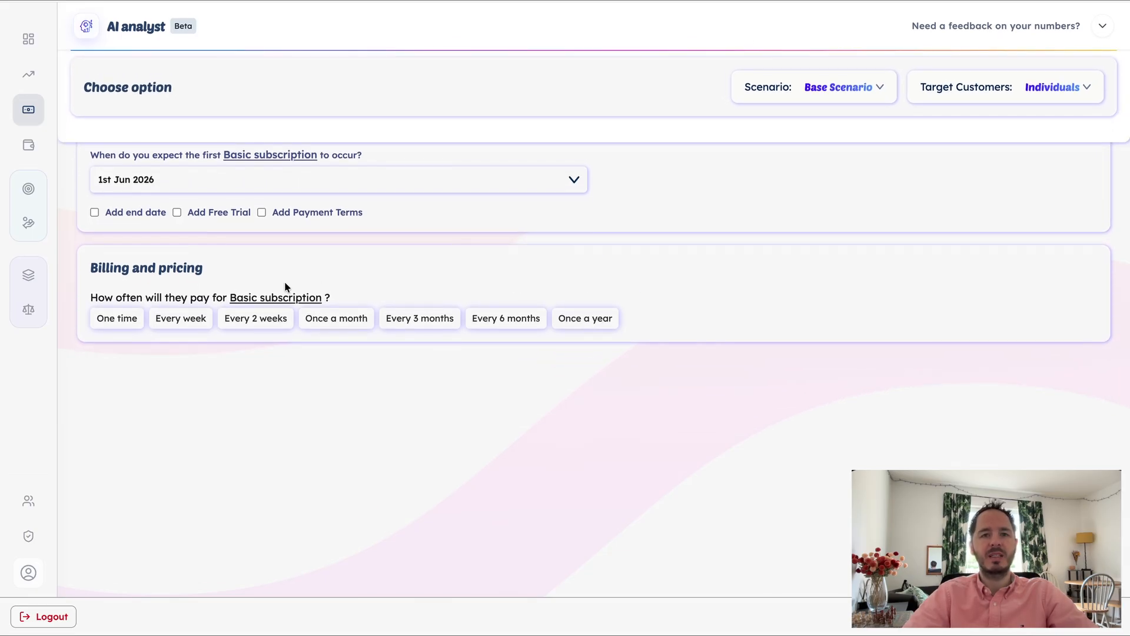
left_click(339, 323)
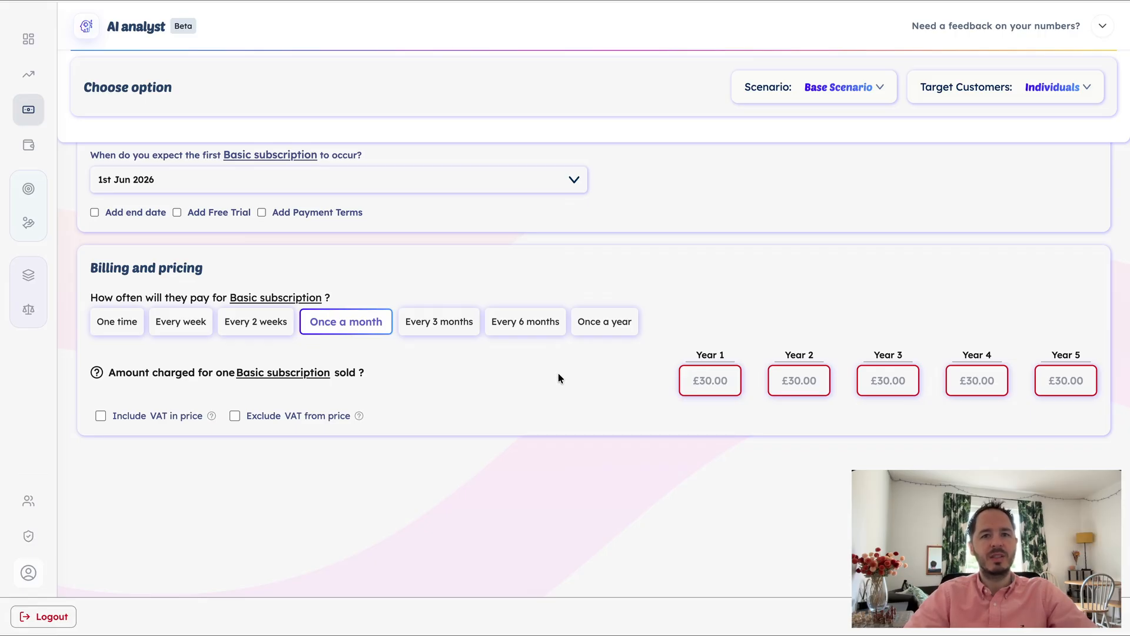
left_click(710, 380)
type("23")
left_click(796, 382)
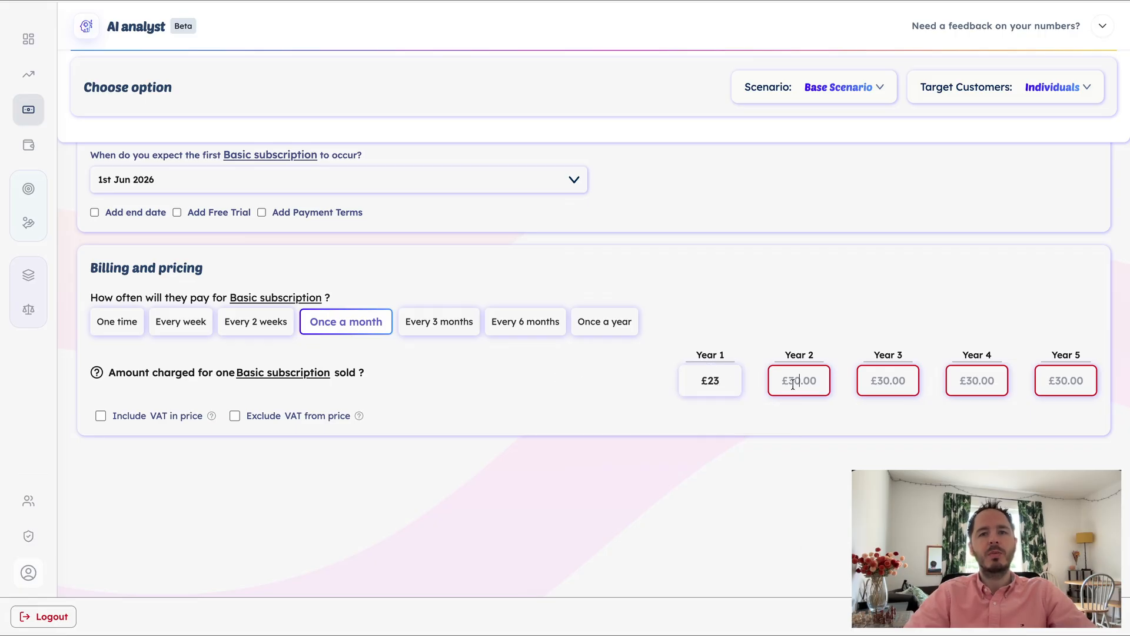
type("23")
left_click(887, 382)
type("23")
left_click(980, 381)
type("23")
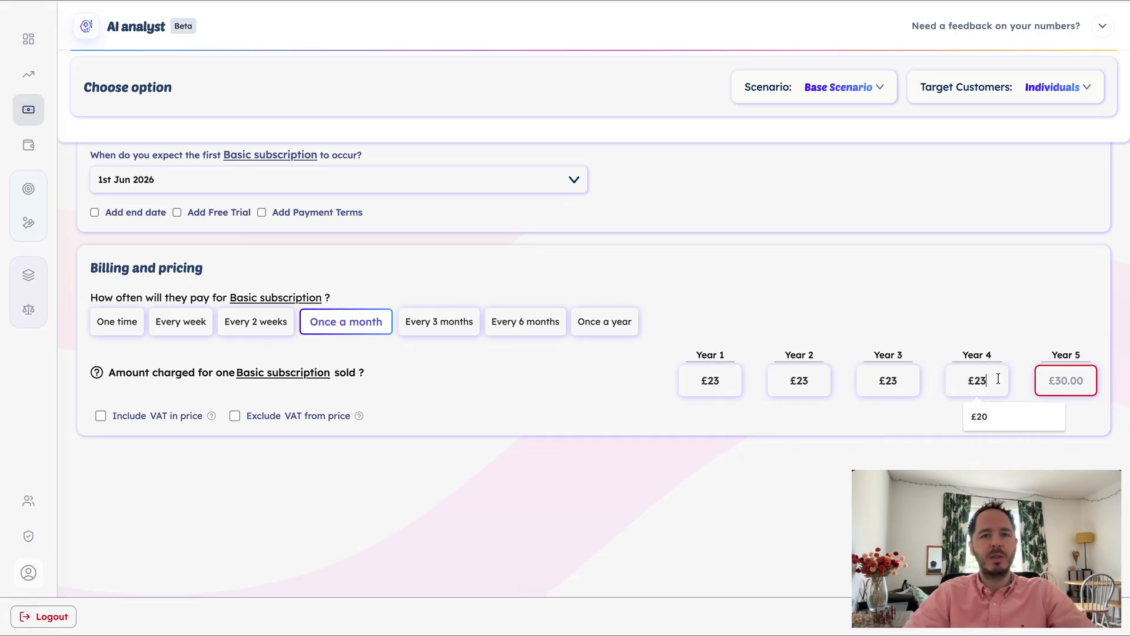
left_click(1065, 381)
type("23")
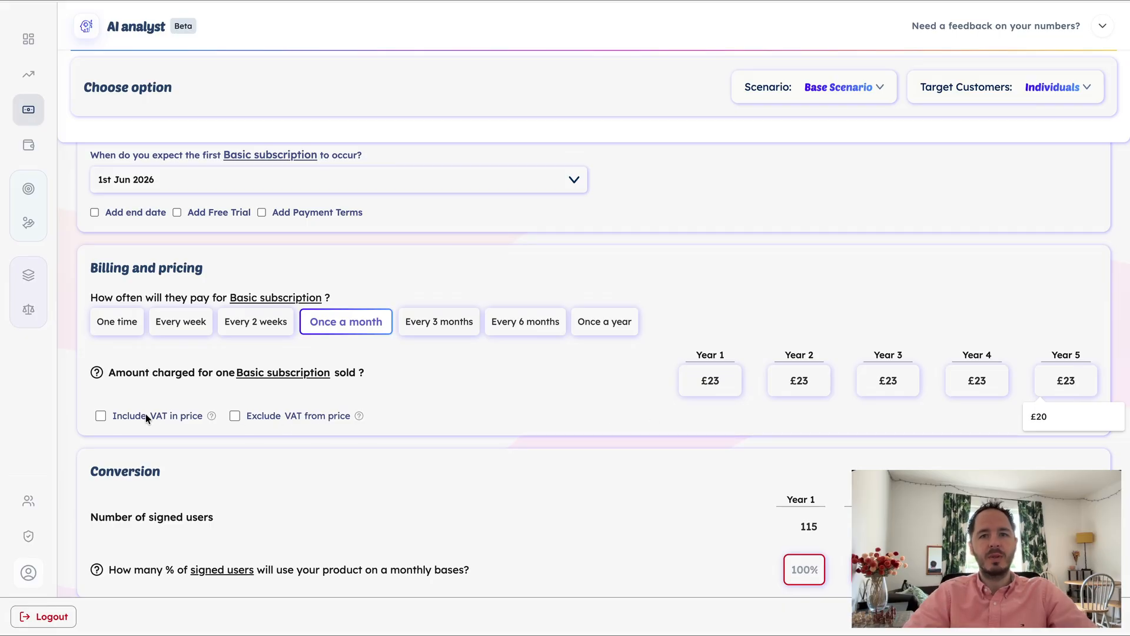
left_click(403, 415)
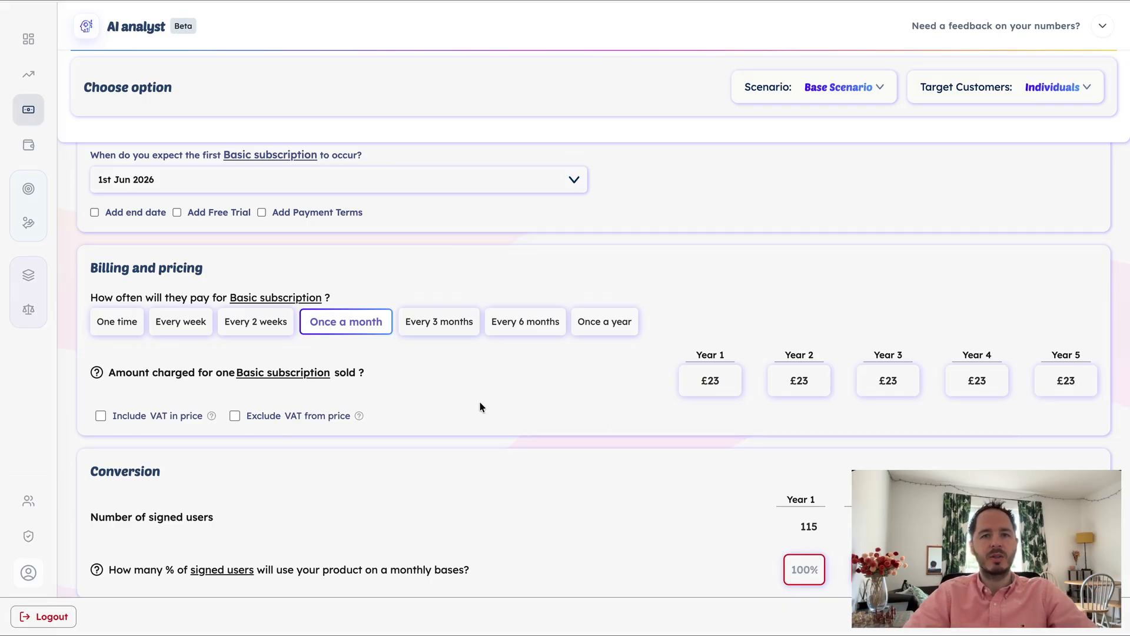
Set the share of signed users who use the product monthly to 10% for each of Years 1 to 5
scroll(479, 402, "down", 3)
scroll(479, 406, "down", 2)
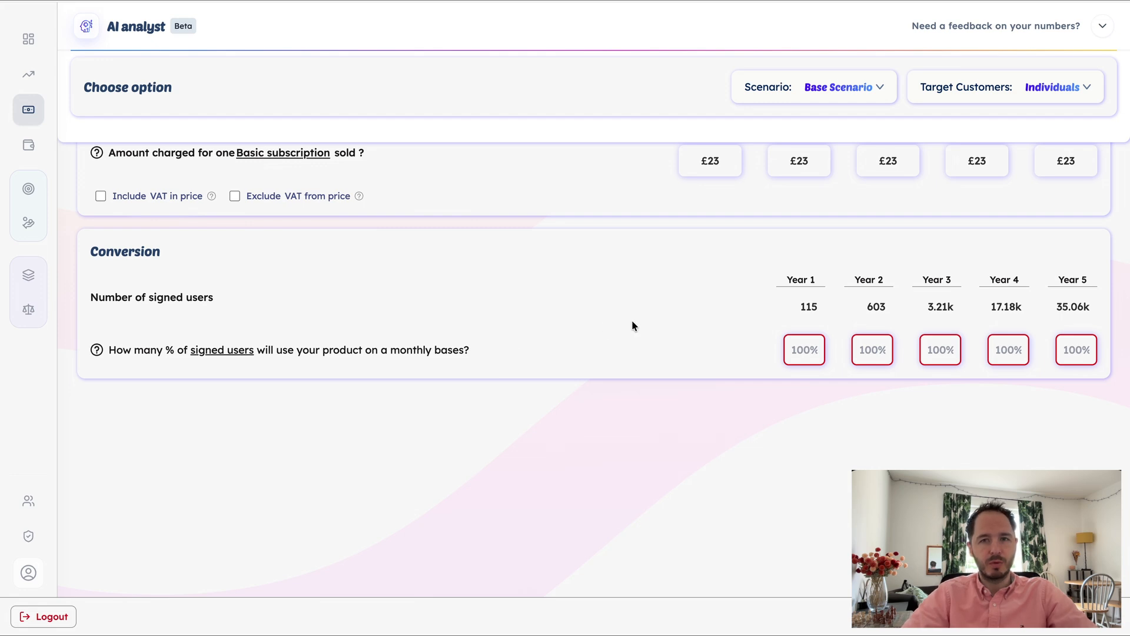
mouse_move(772, 320)
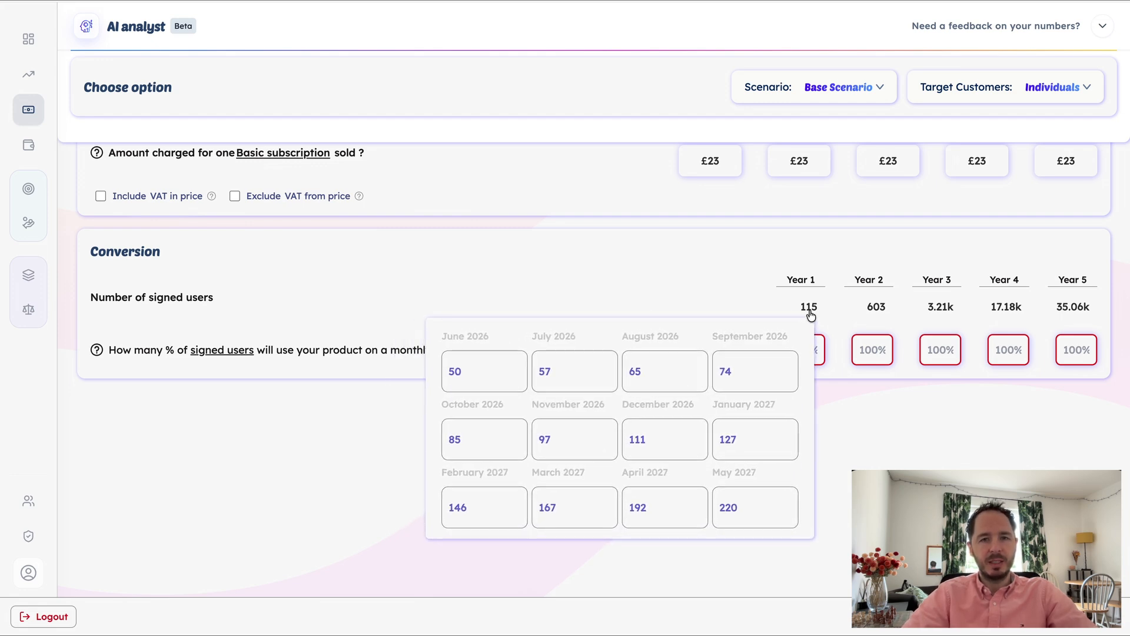
mouse_move(941, 309)
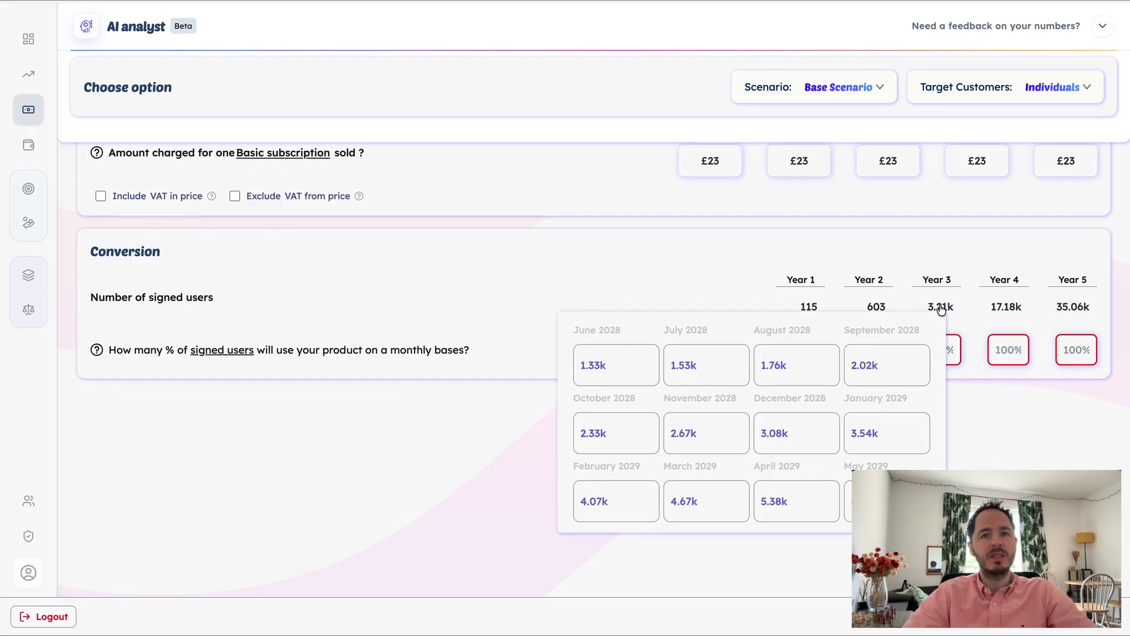
mouse_move(1008, 311)
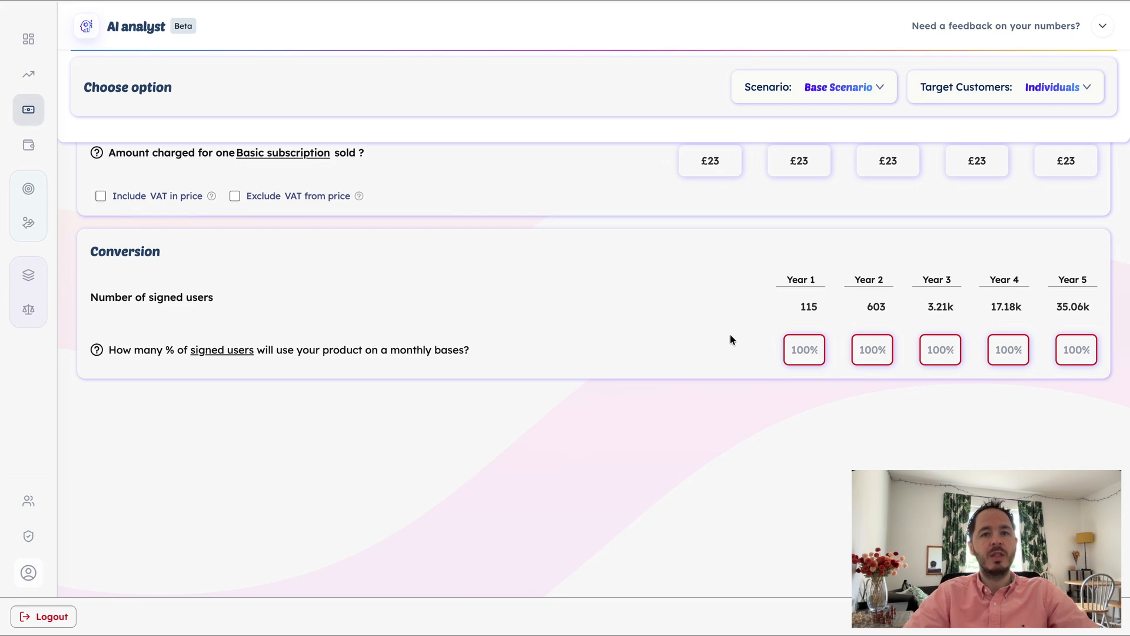
left_click(805, 351)
left_click(807, 387)
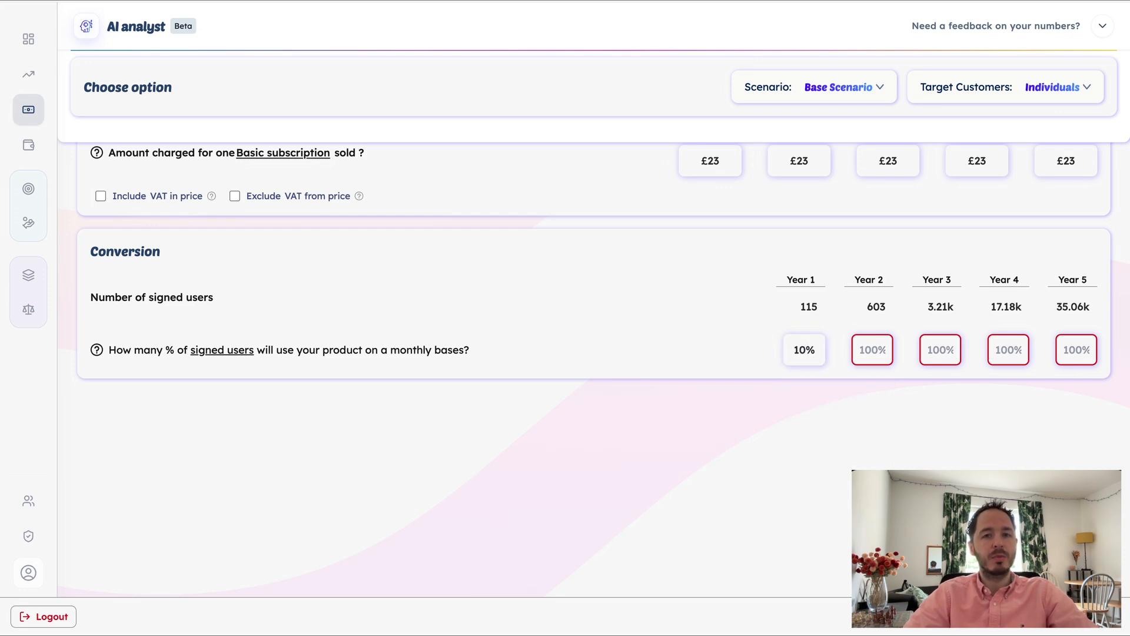
double_click(804, 349)
key("super+c")
key("Tab")
key("super+v")
key("Tab")
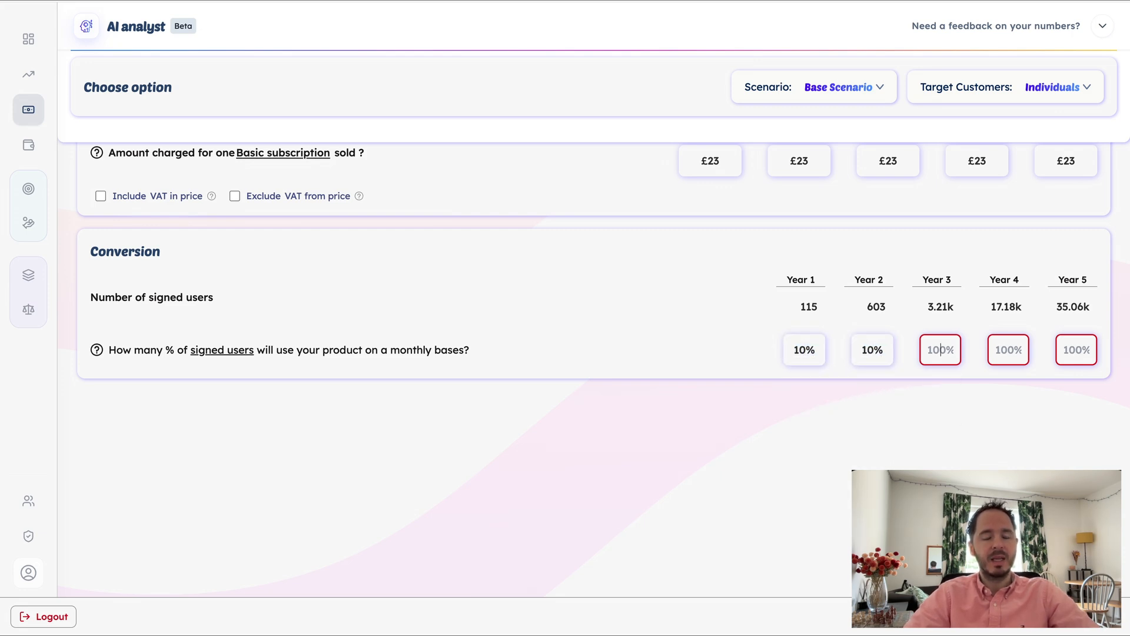
key("super+v")
key("Tab")
key("super+v")
key("Tab")
key("super+v")
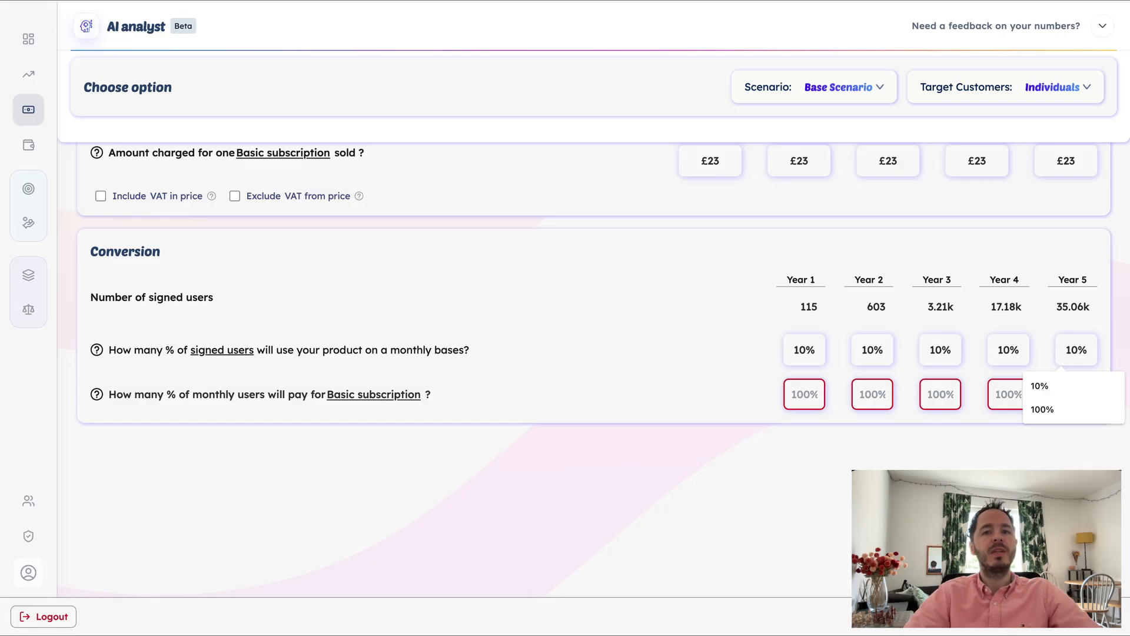
left_click(616, 370)
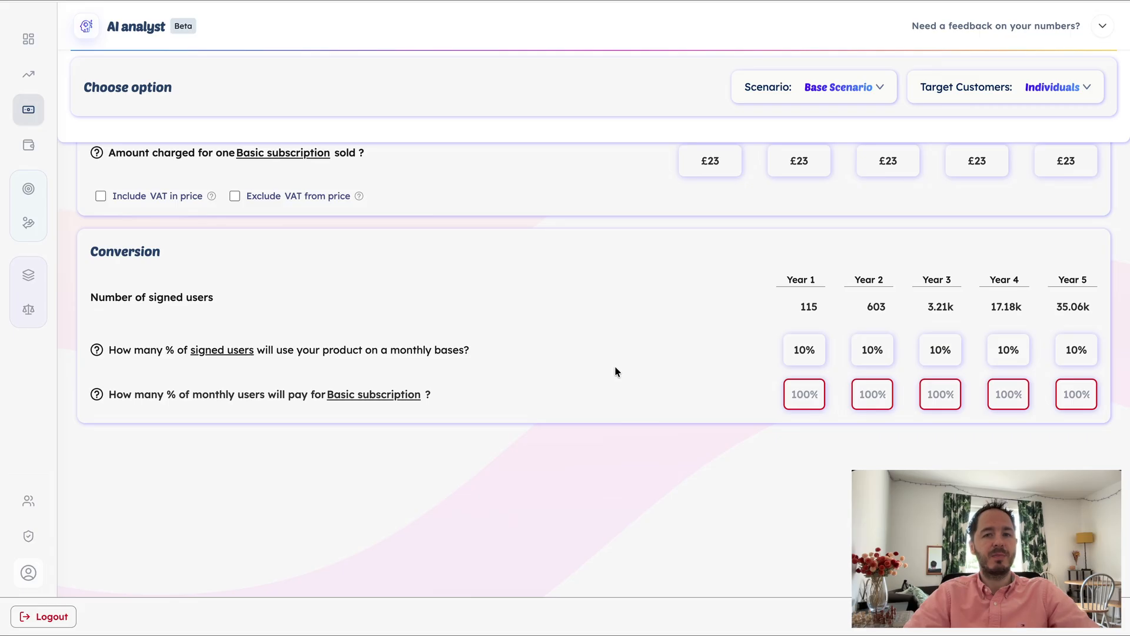
Set the share of monthly users who pay for the Basic subscription to 5% for each of Years 1 to 5
left_click(799, 391)
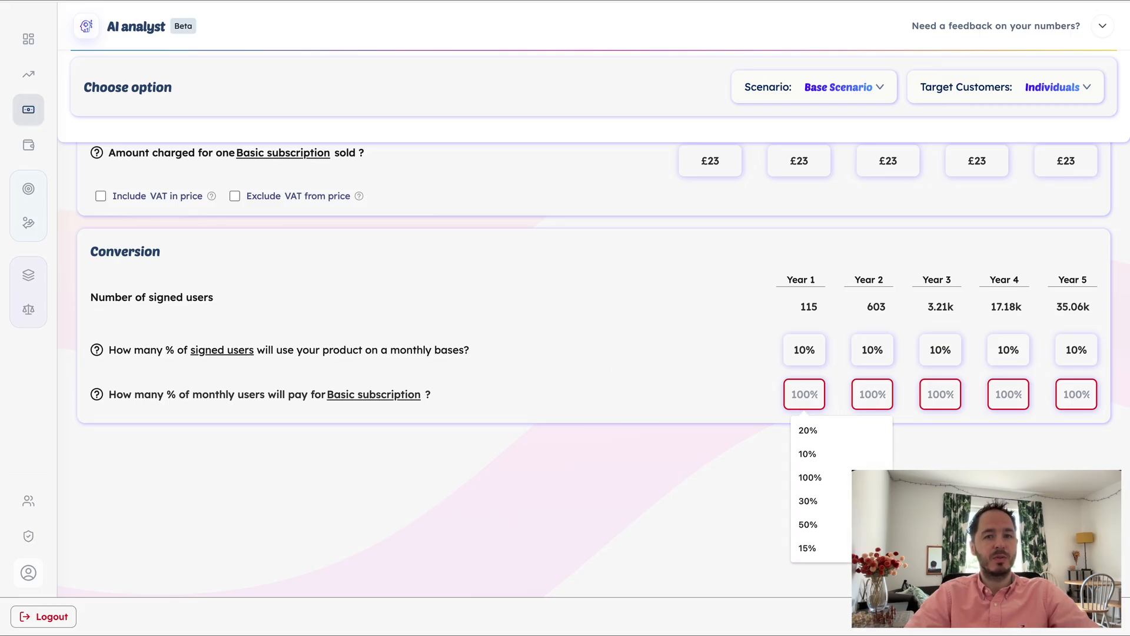
type("5")
key("Tab")
type("5")
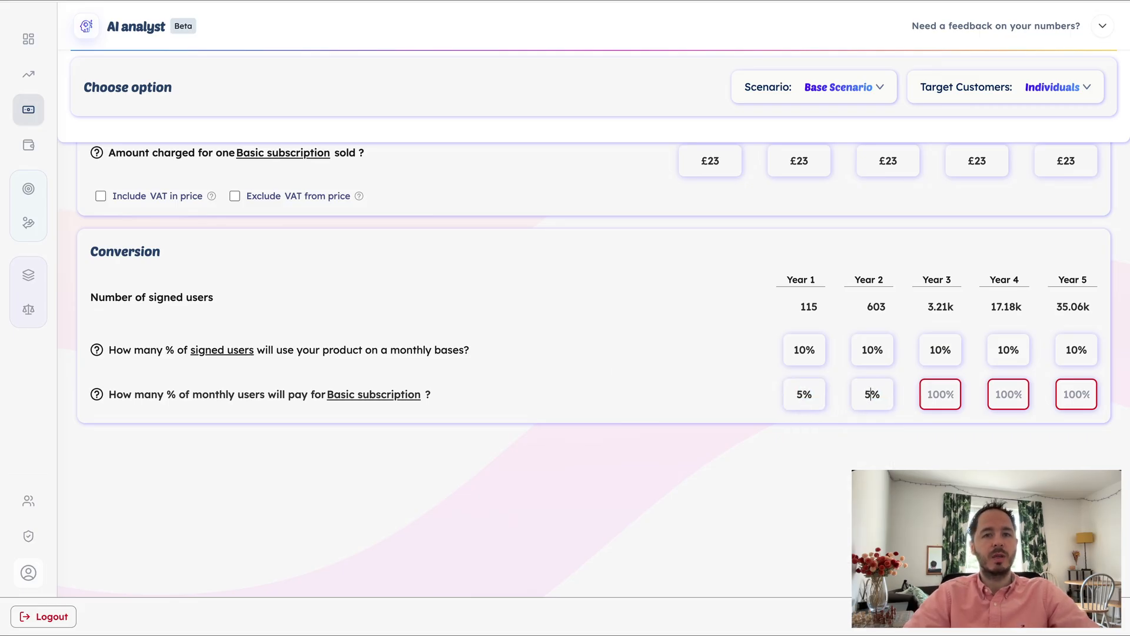
key("Tab")
type("5")
key("Tab")
type("5")
key("Tab")
type("5")
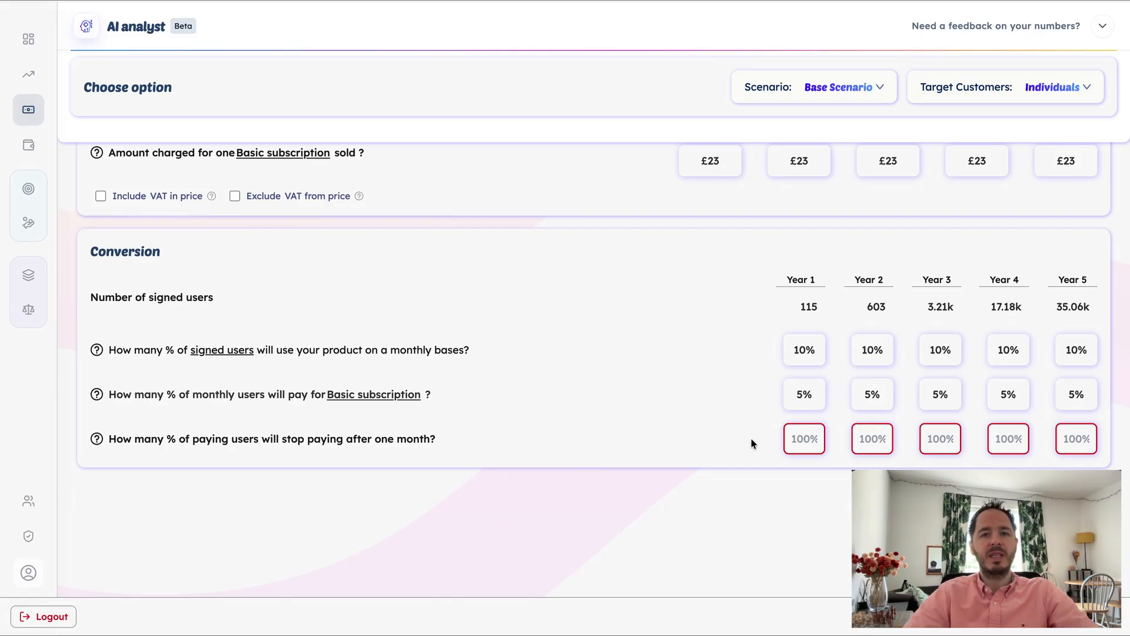
Set the share of paying users who stop paying after one month to 50% for each of Years 1 to 5
left_click(798, 438)
type("50")
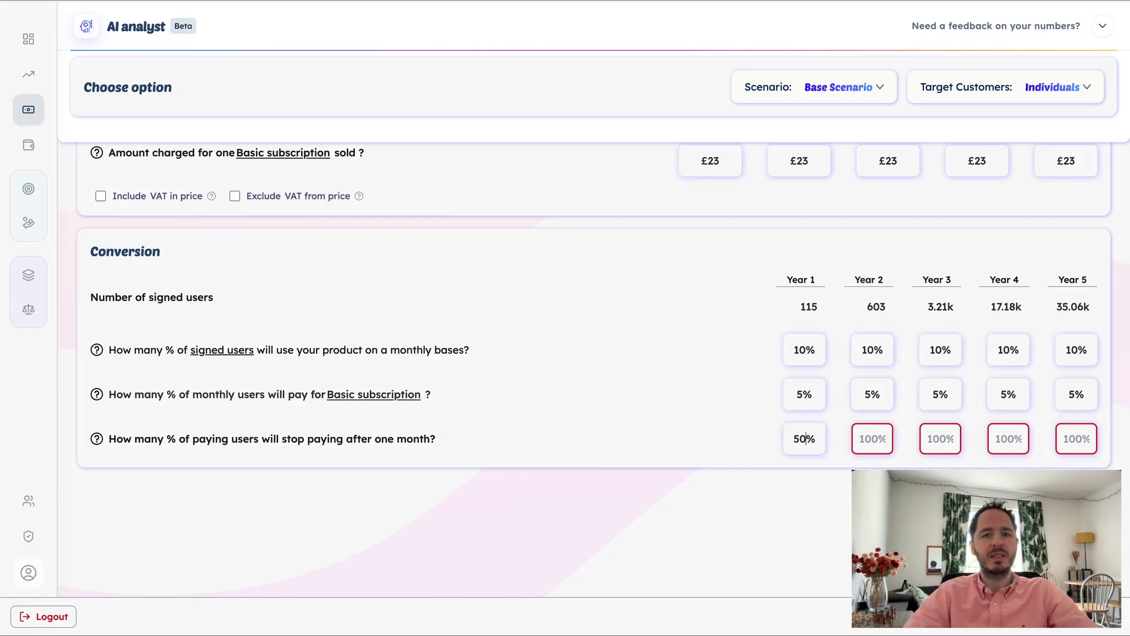
key("super+a")
key("super+c")
key("Tab")
key("super+v")
key("Tab")
key("super+v")
key("Tab")
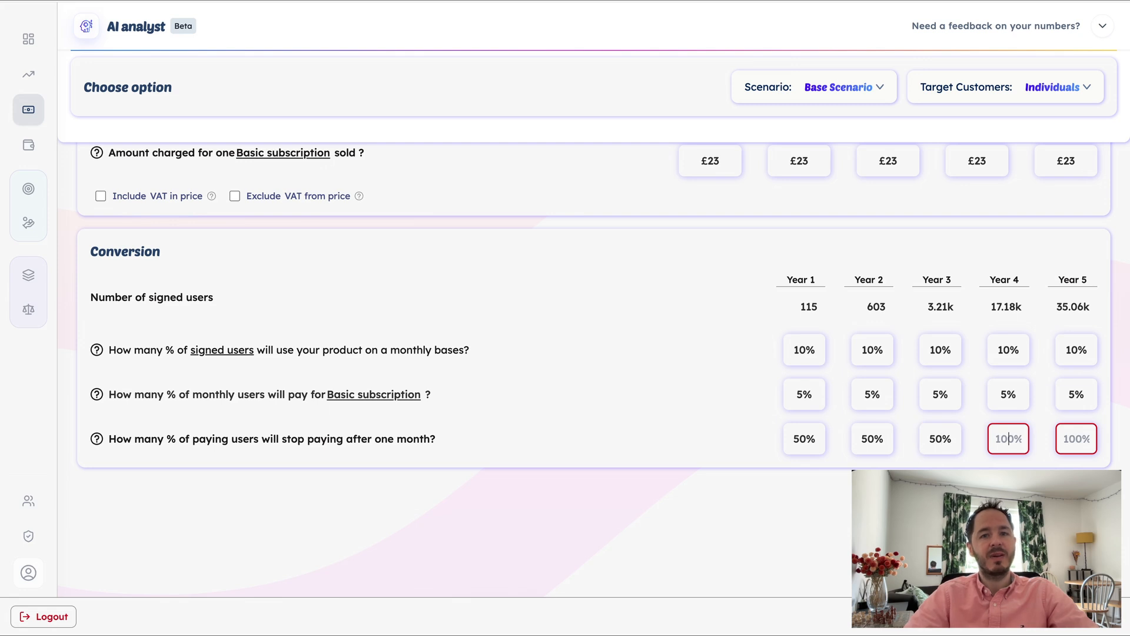
key("super+v")
key("Tab")
key("super+v")
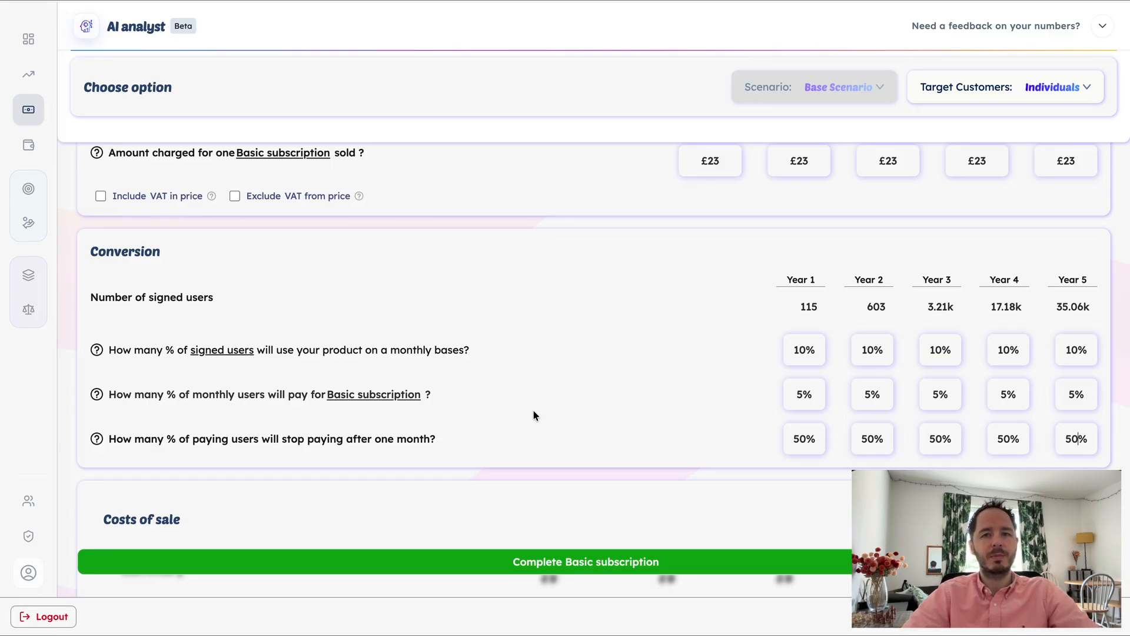
Complete the Basic subscription assumptions and view the sales profitability chart over 5 Years, returning it to Next 12 Months
left_click(558, 560)
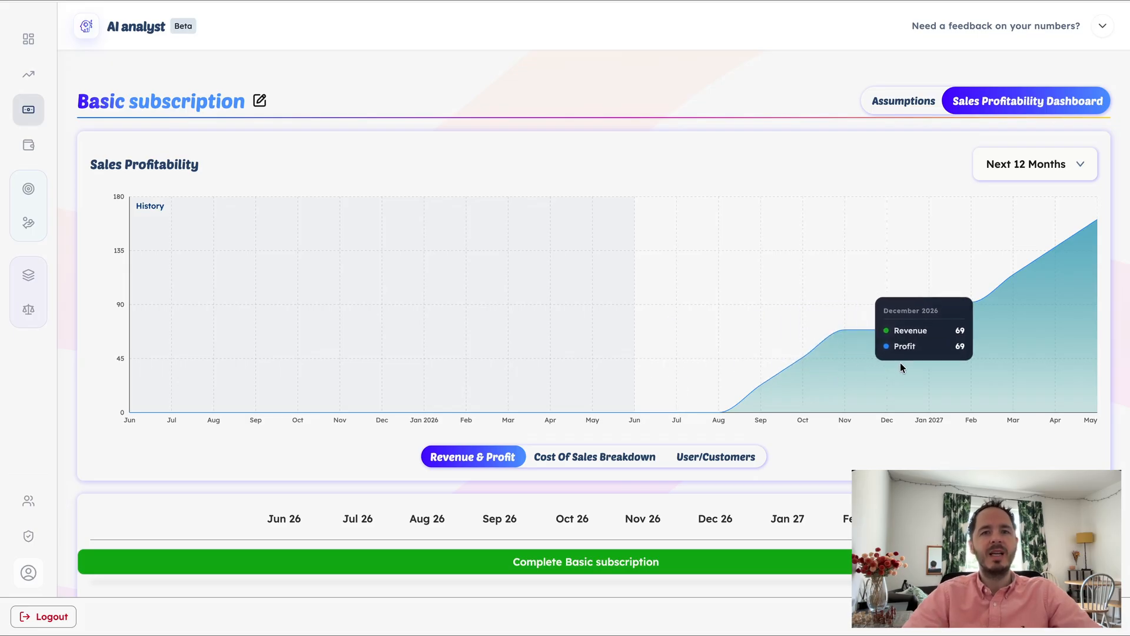
left_click(1027, 163)
left_click(1031, 275)
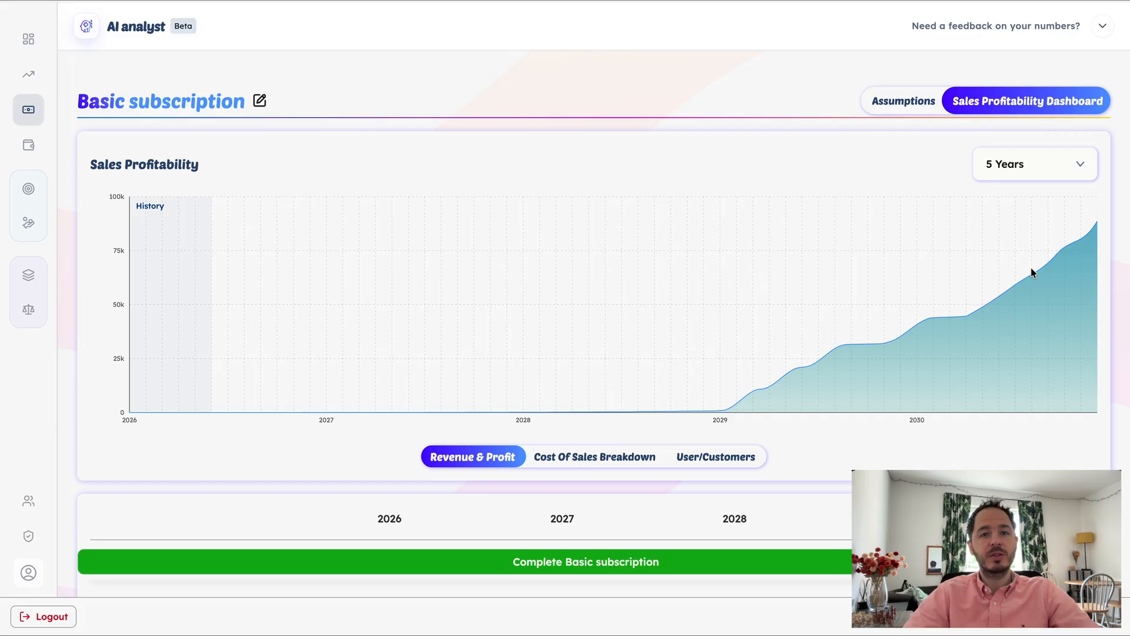
left_click(1042, 166)
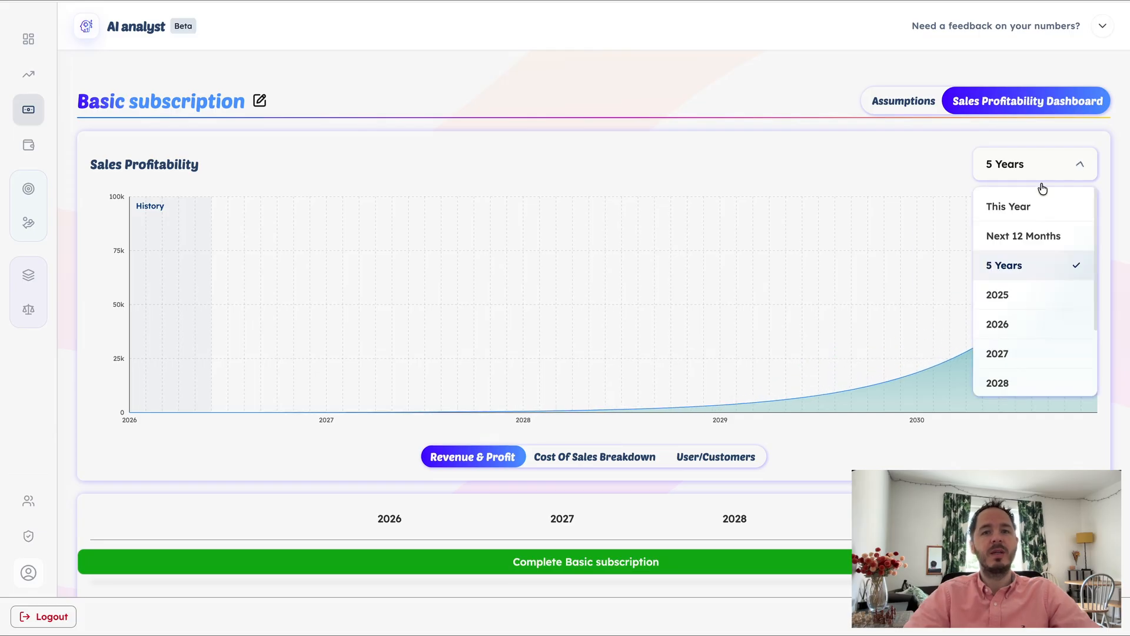
left_click(1040, 238)
Examine the user and customer chart, followed by the revenue and profit chart with its monthly table
left_click(733, 462)
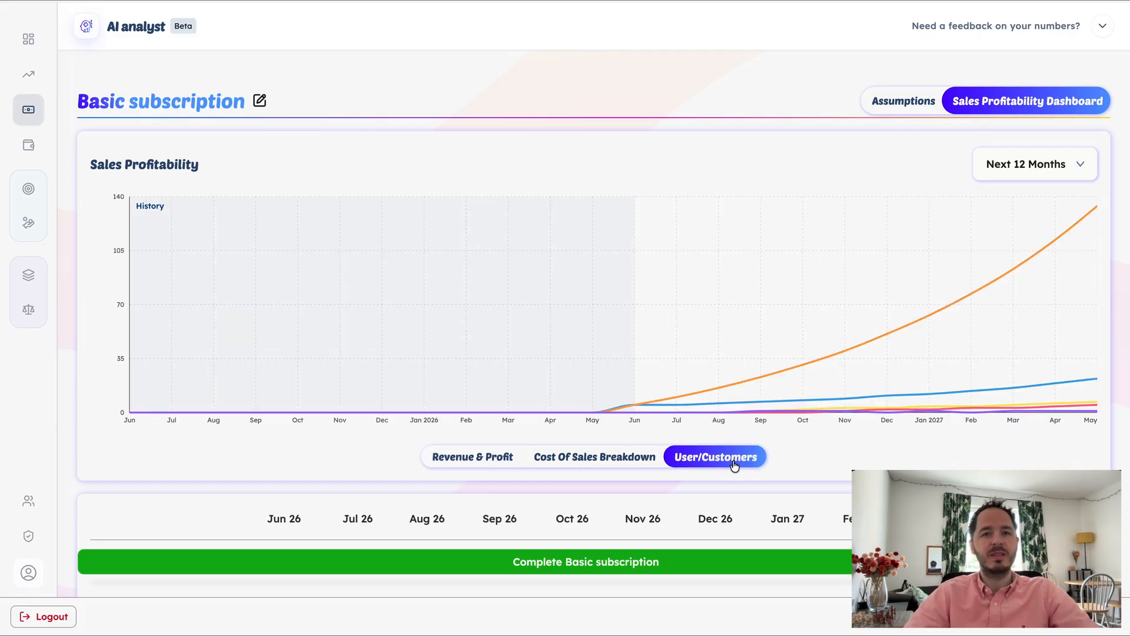
mouse_move(801, 403)
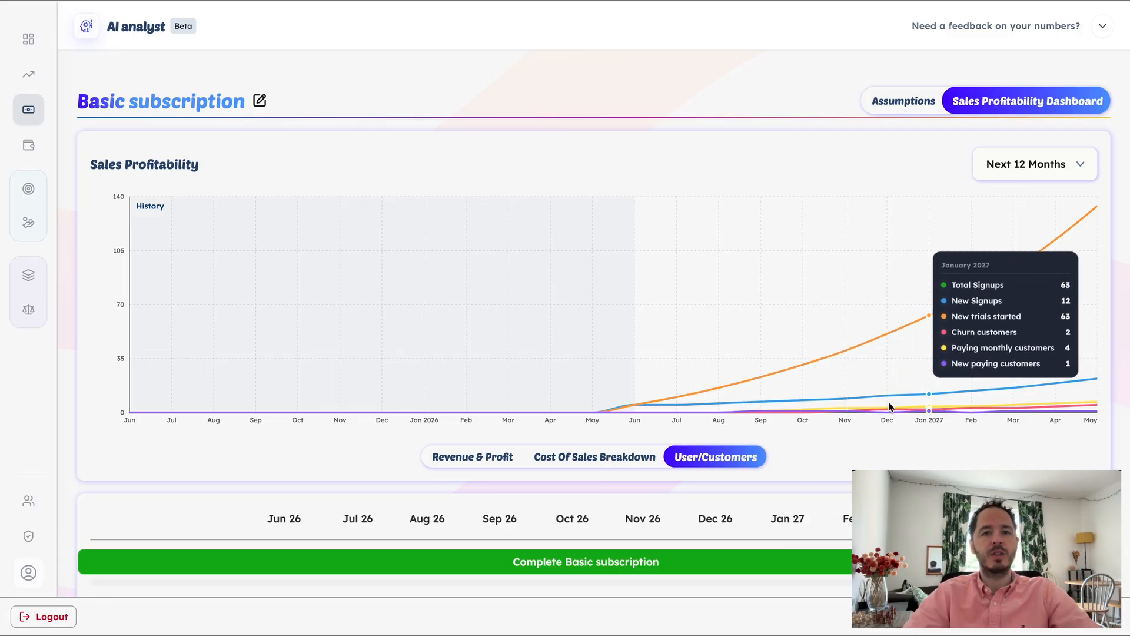
left_click(496, 457)
scroll(495, 458, "down", 5)
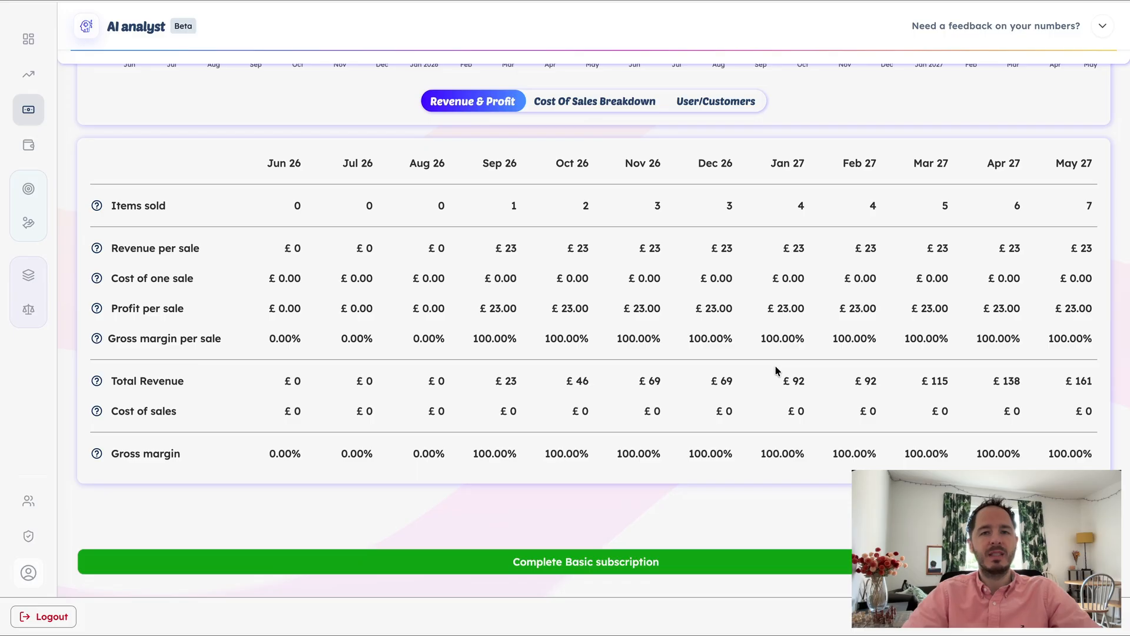
scroll(740, 410, "up", 6)
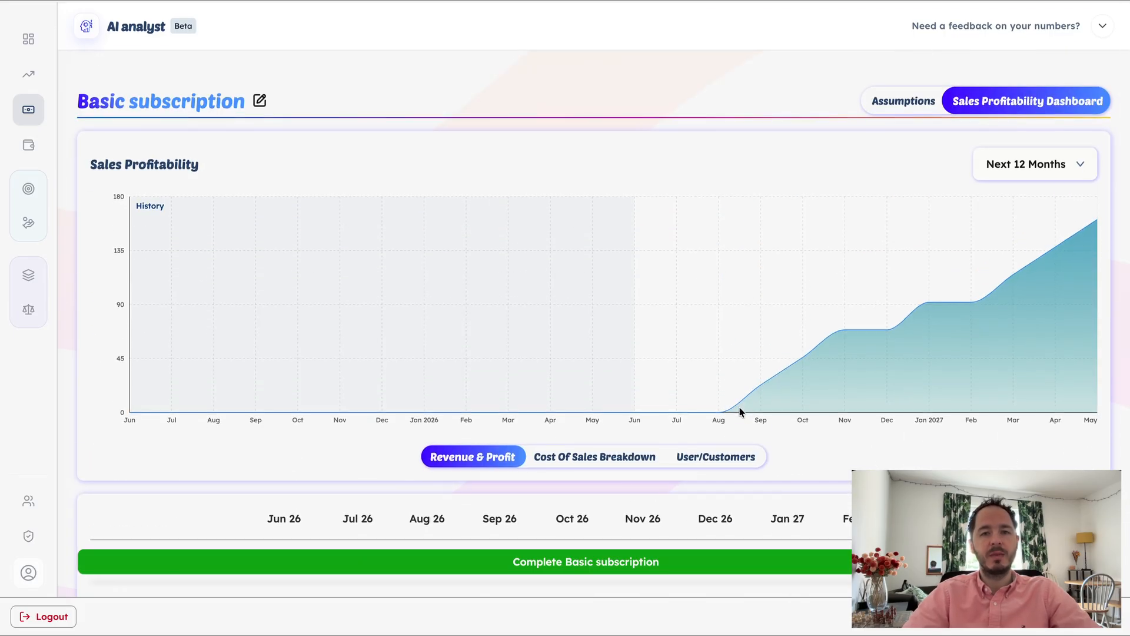
Finish the Basic subscription from its profitability dashboard and review the overall sales dashboard
left_click(633, 561)
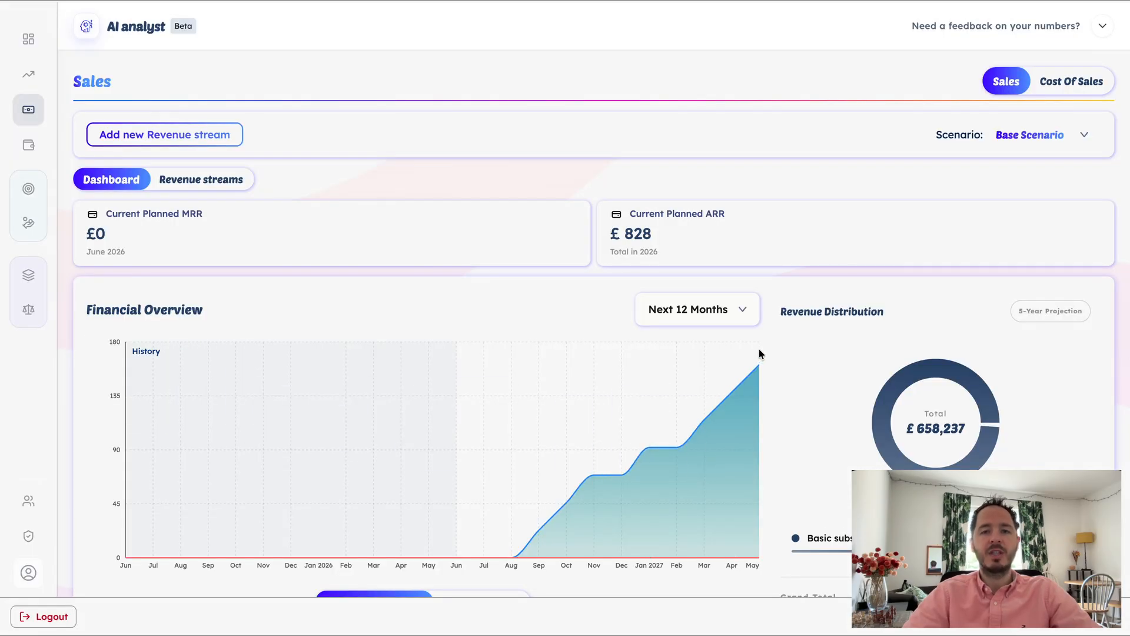
scroll(758, 353, "down", 2)
scroll(759, 353, "up", 1)
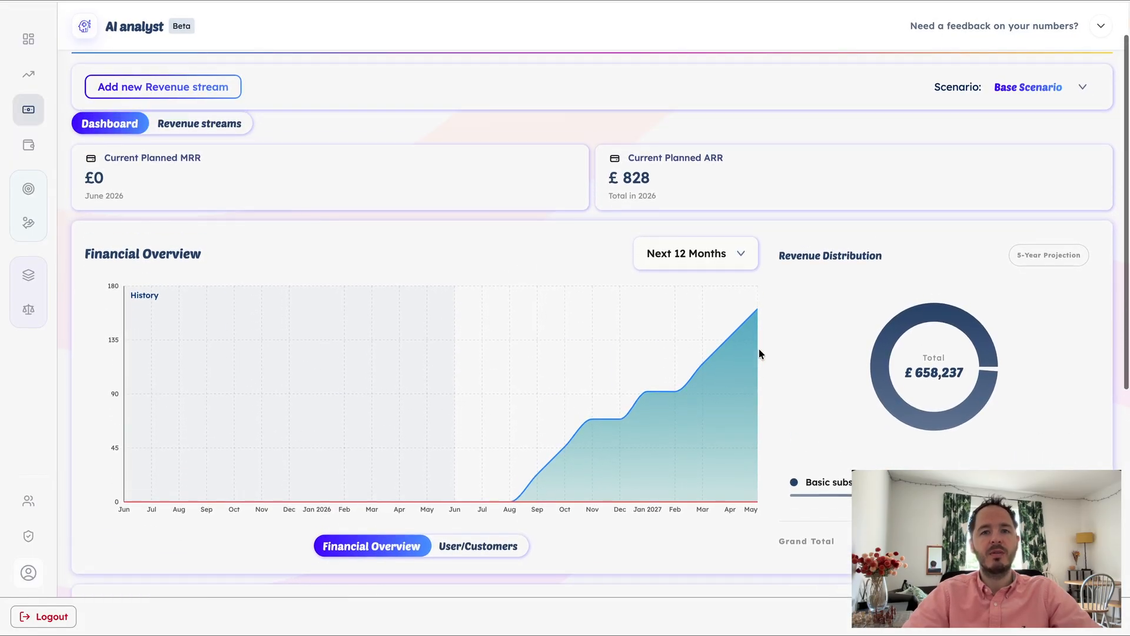